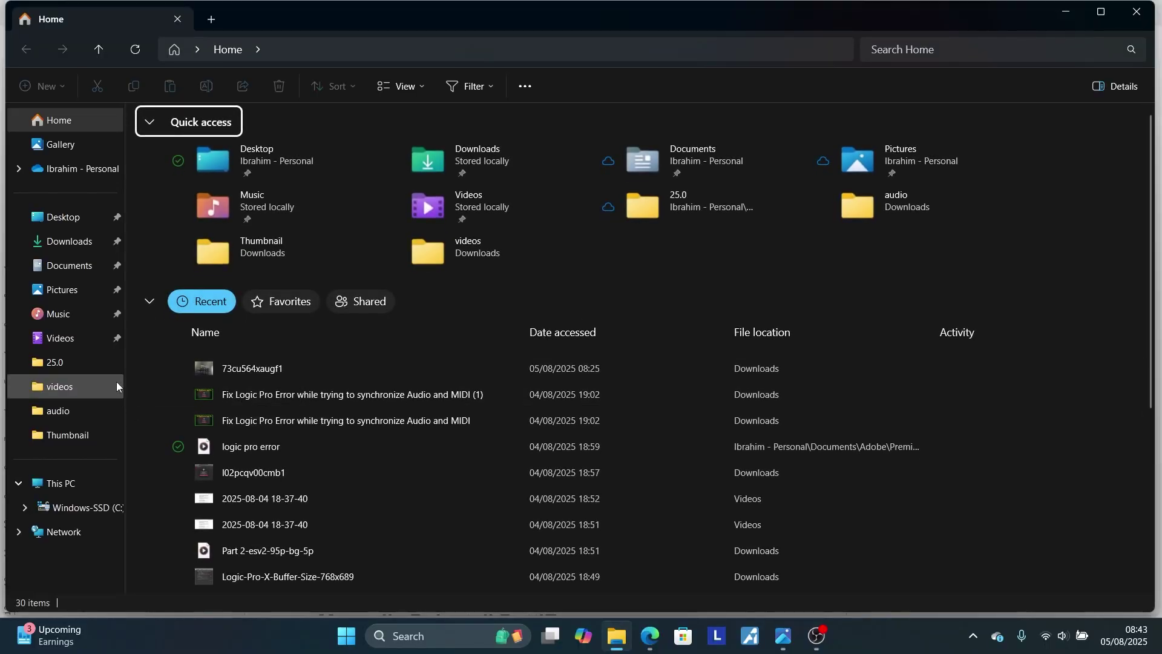
- View the Documents folder in File Explorer, then close it to return to the guide
{"action": "left_click", "coordinate": [70, 268]}
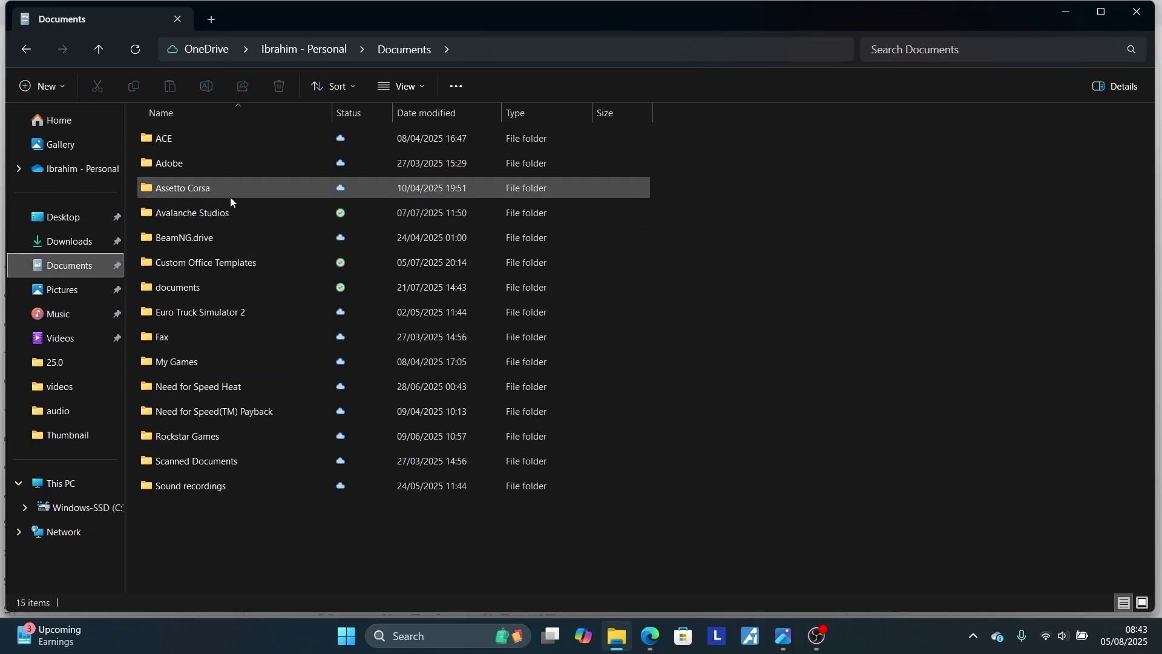
{"action": "left_click", "coordinate": [1135, 15]}
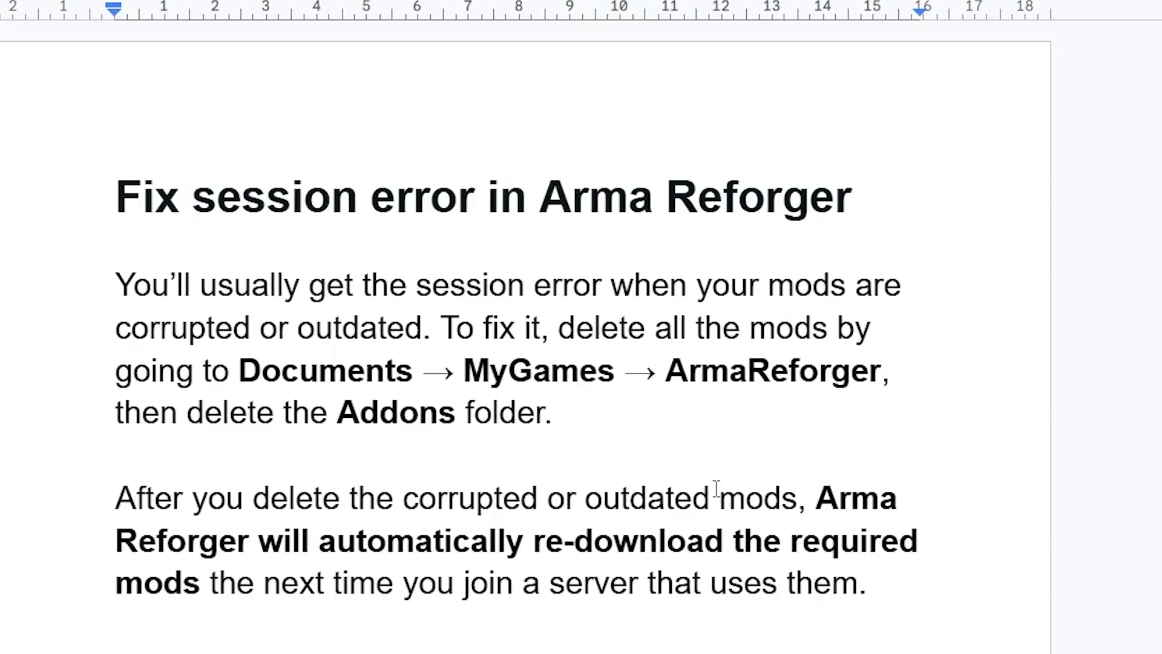
{"action": "scroll", "coordinate": [716, 491], "scroll_direction": "down", "scroll_amount": 5}
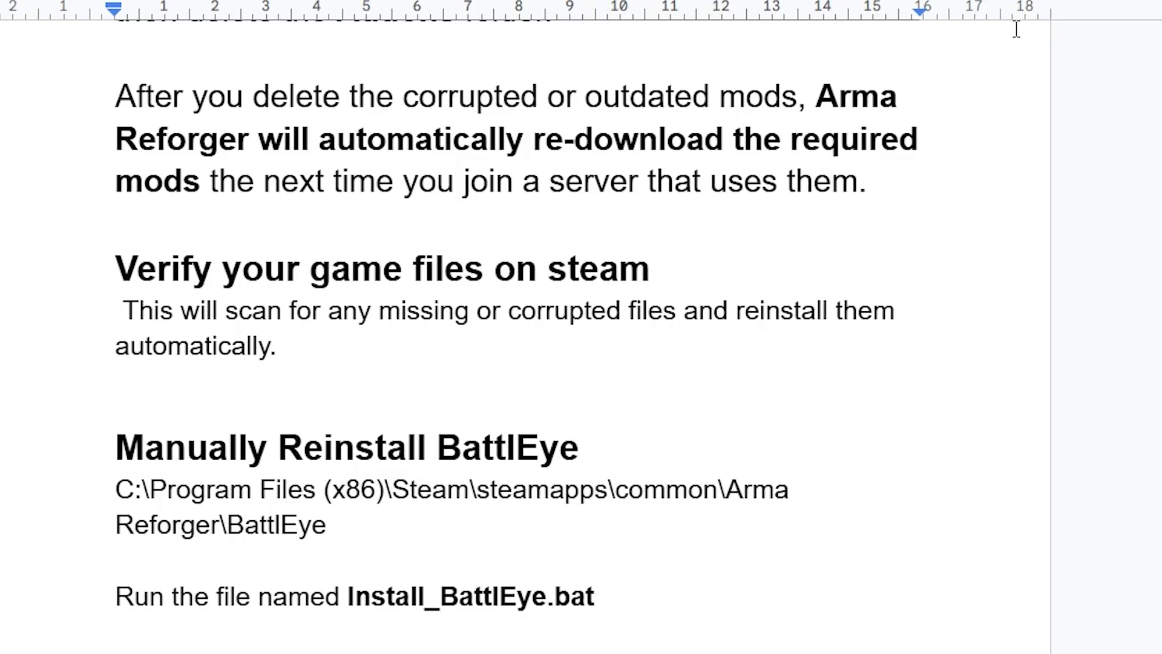
- Minimize the guide windows, launch Steam from the desktop and go to the Library
{"action": "left_click", "coordinate": [1073, 17]}
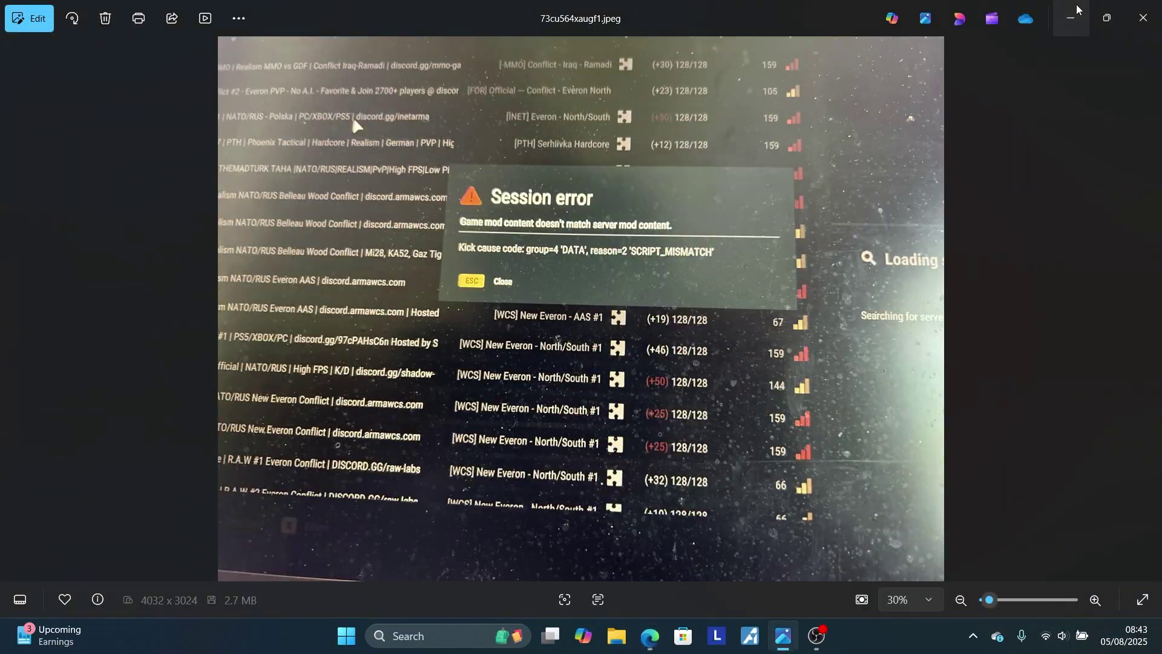
{"action": "left_click", "coordinate": [1073, 17]}
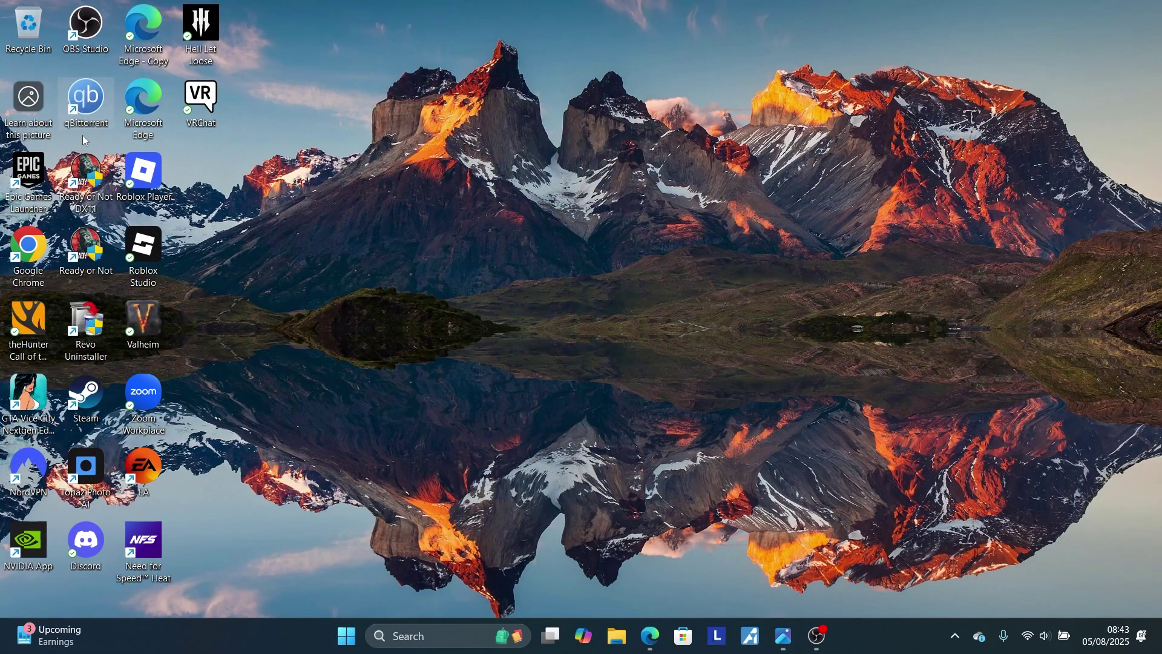
{"action": "double_click", "coordinate": [87, 404]}
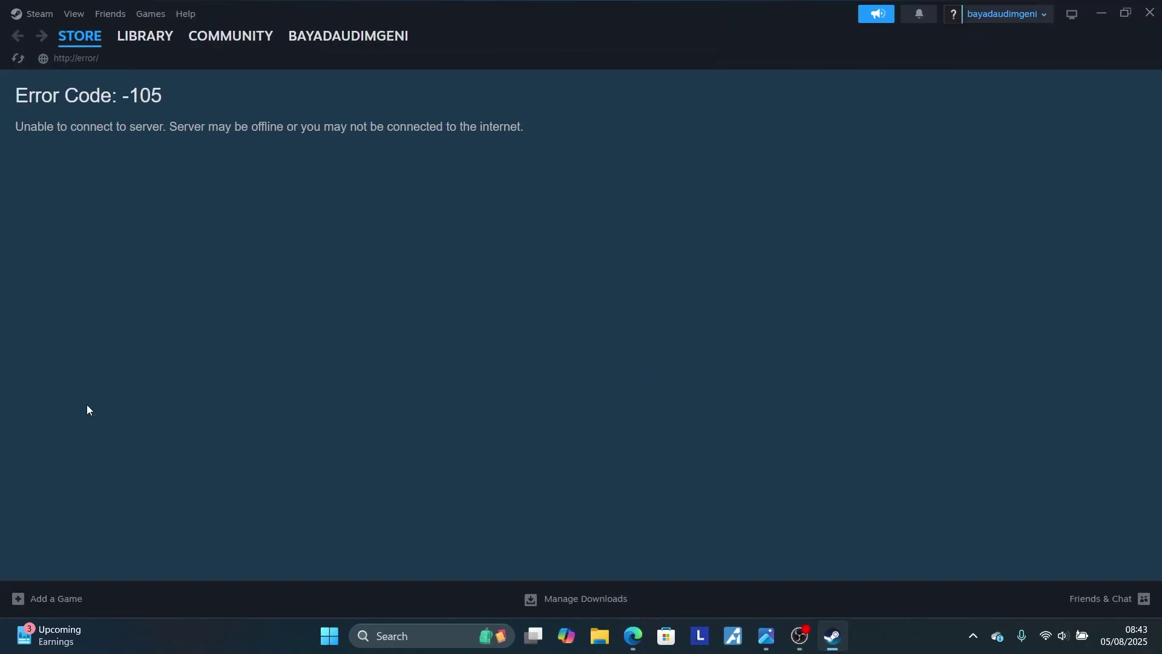
{"action": "mouse_move", "coordinate": [144, 36]}
{"action": "left_click", "coordinate": [136, 62]}
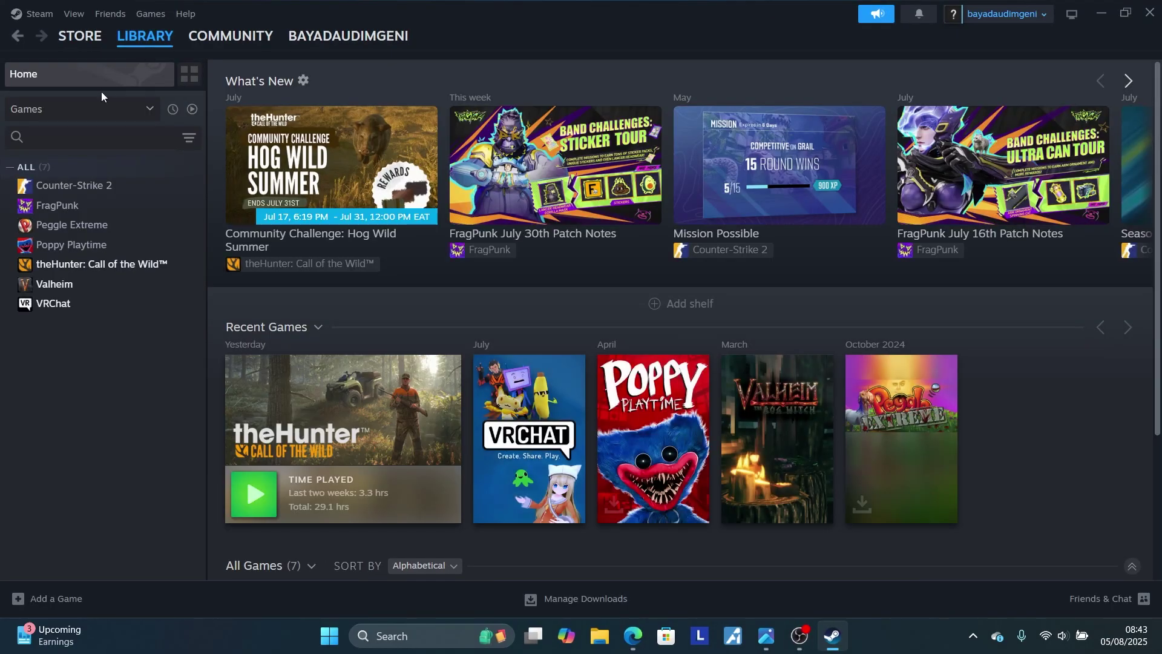
- Bring up Valheim's Properties at the Installed Files page for verifying game files
{"action": "left_click", "coordinate": [64, 286]}
{"action": "right_click", "coordinate": [64, 283]}
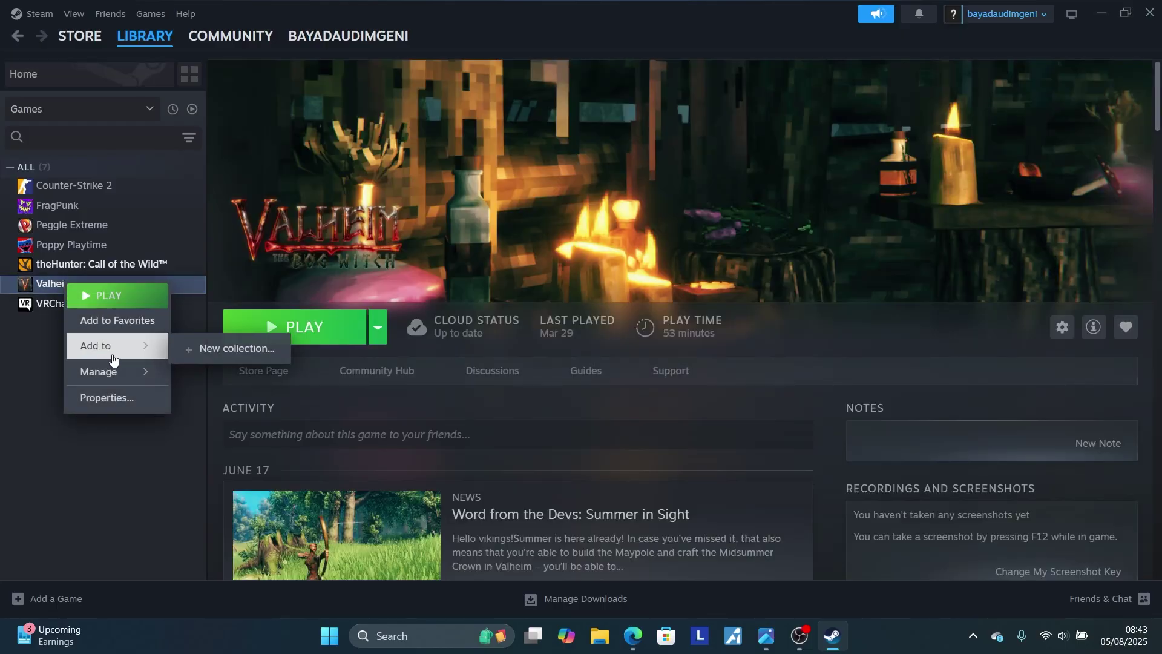
{"action": "left_click", "coordinate": [119, 399]}
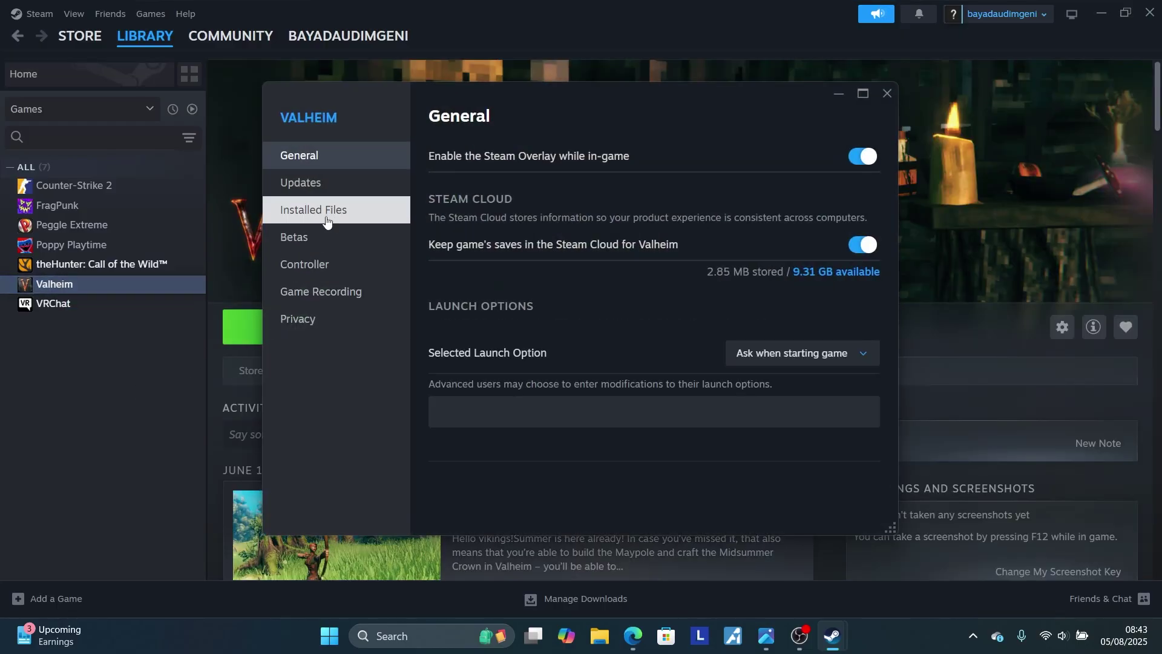
{"action": "left_click", "coordinate": [324, 213]}
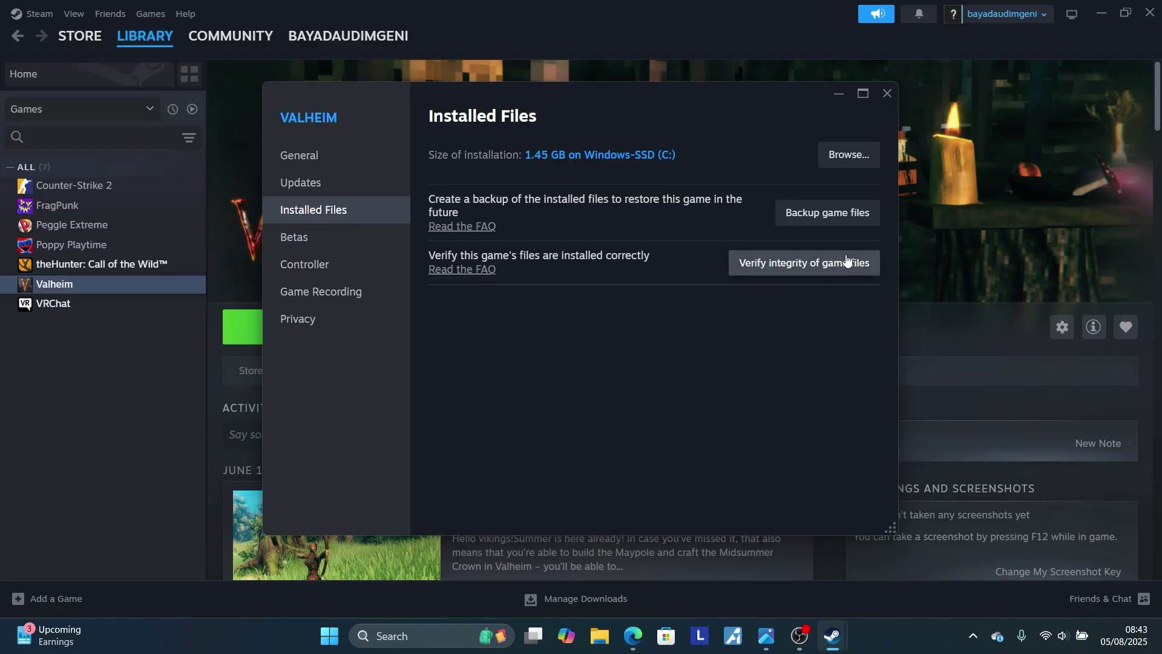
- Close the properties, minimize Steam and restore the Google Docs guide in Edge
{"action": "left_click", "coordinate": [886, 93]}
{"action": "left_click", "coordinate": [1099, 13]}
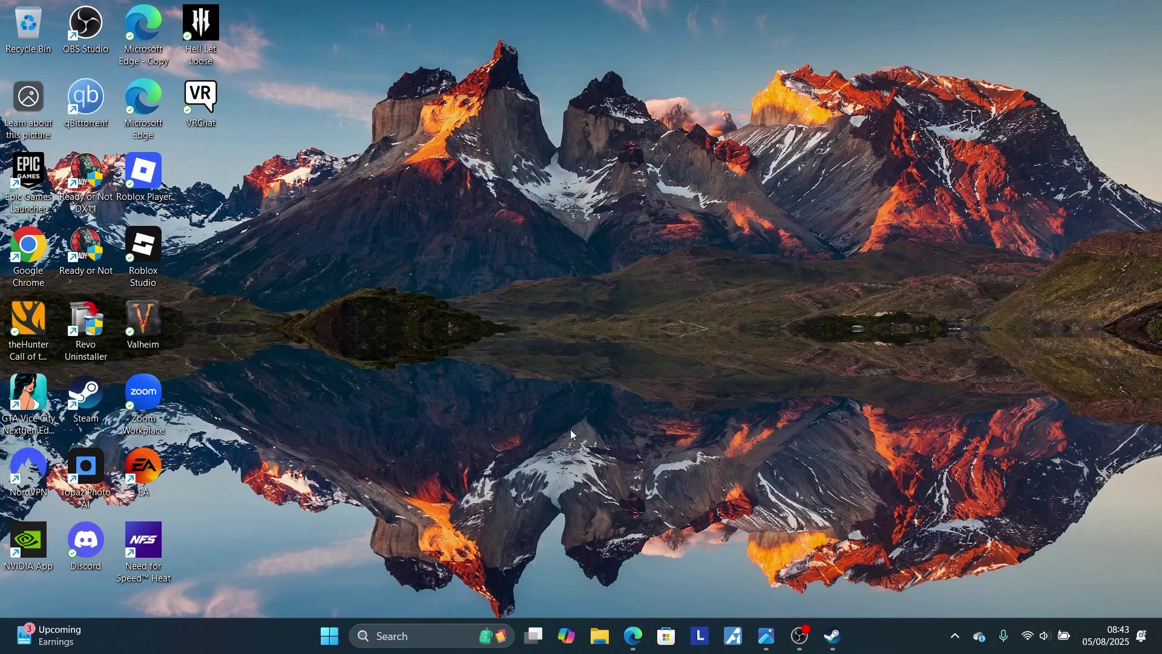
{"action": "left_click", "coordinate": [633, 636]}
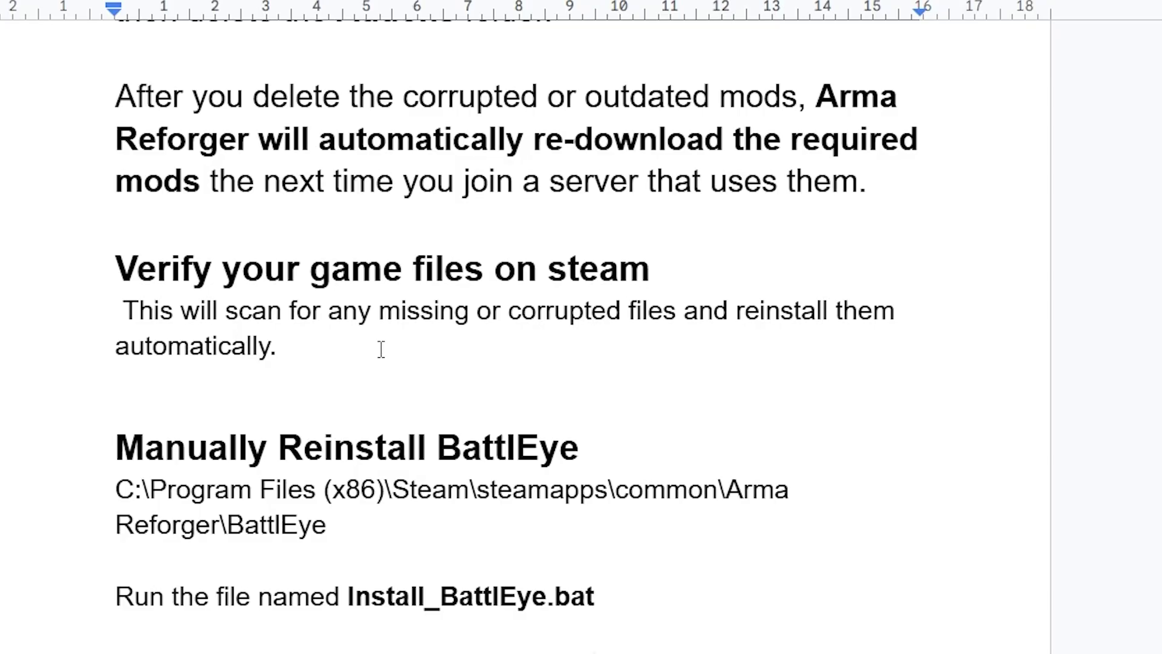
{"action": "scroll", "coordinate": [381, 350], "scroll_direction": "down", "scroll_amount": 2}
{"action": "scroll", "coordinate": [382, 350], "scroll_direction": "down", "scroll_amount": 1}
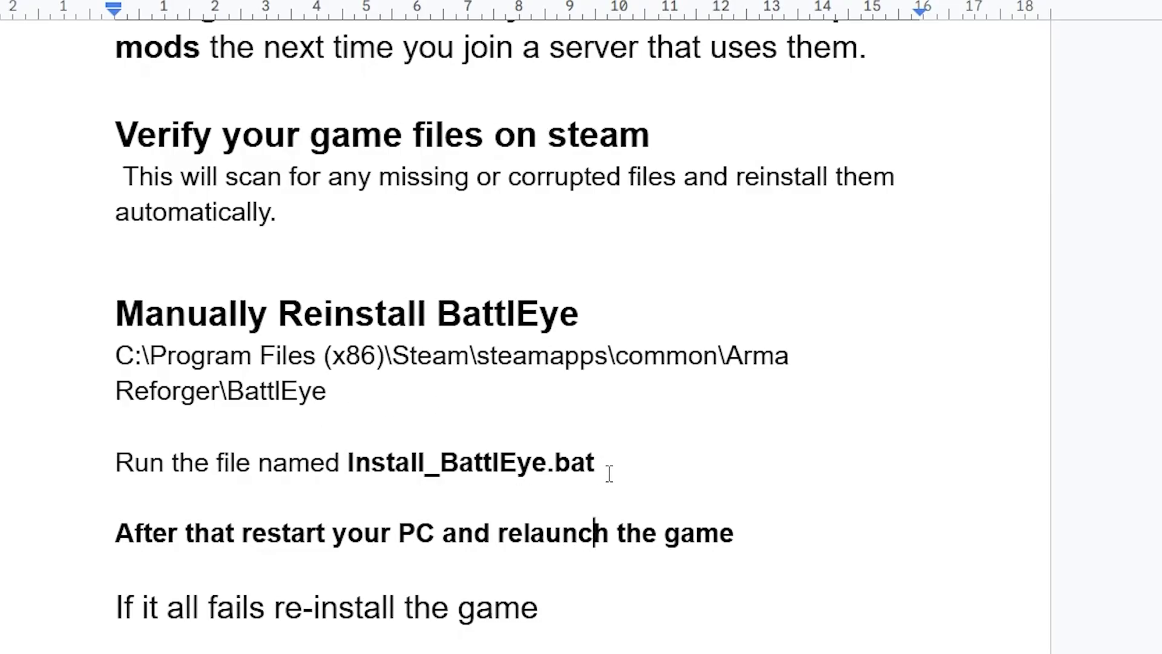
{"action": "left_click_drag", "start_coordinate": [618, 467], "coordinate": [370, 469]}
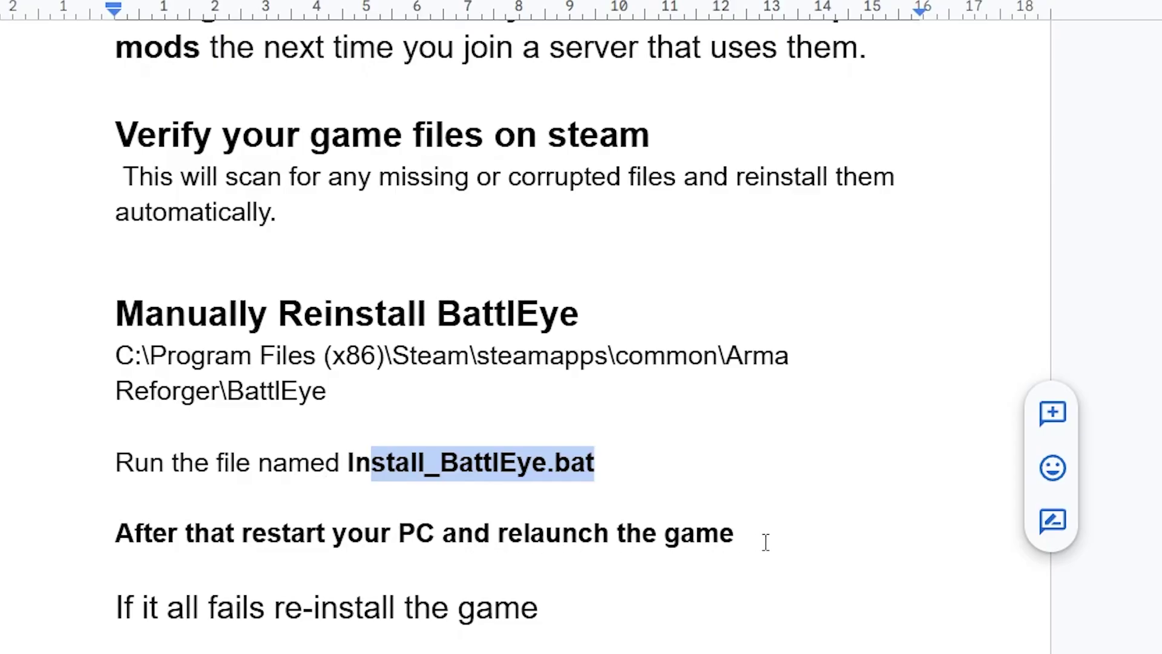
{"action": "left_click_drag", "start_coordinate": [765, 543], "coordinate": [619, 536]}
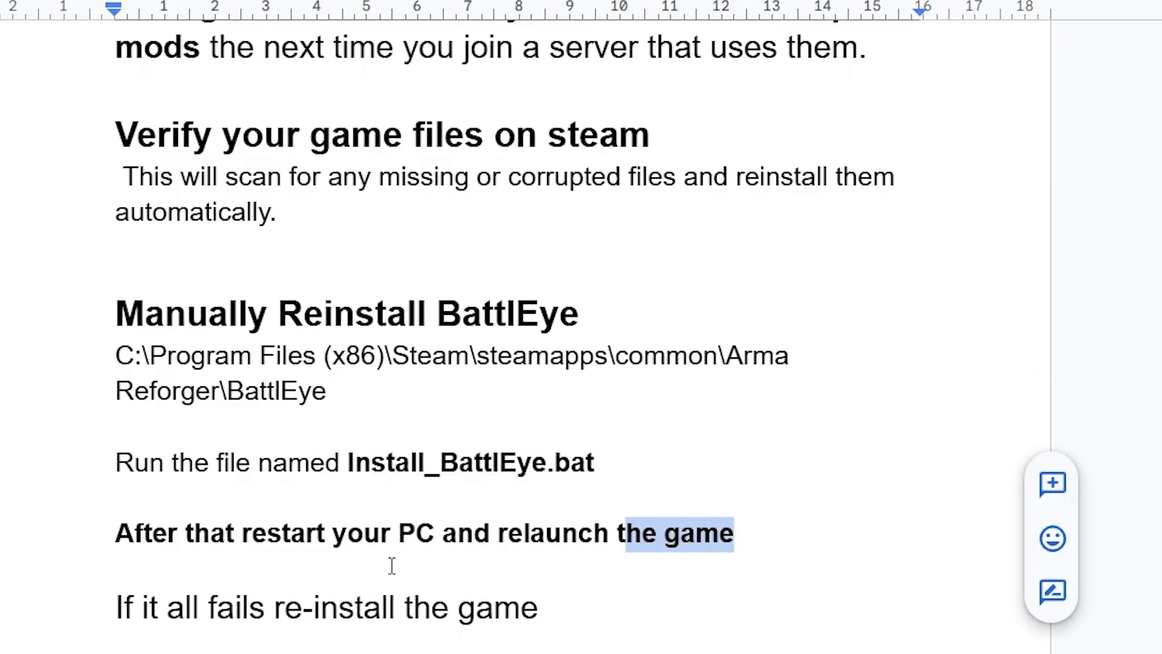
{"action": "scroll", "coordinate": [598, 619], "scroll_direction": "up", "scroll_amount": 5}
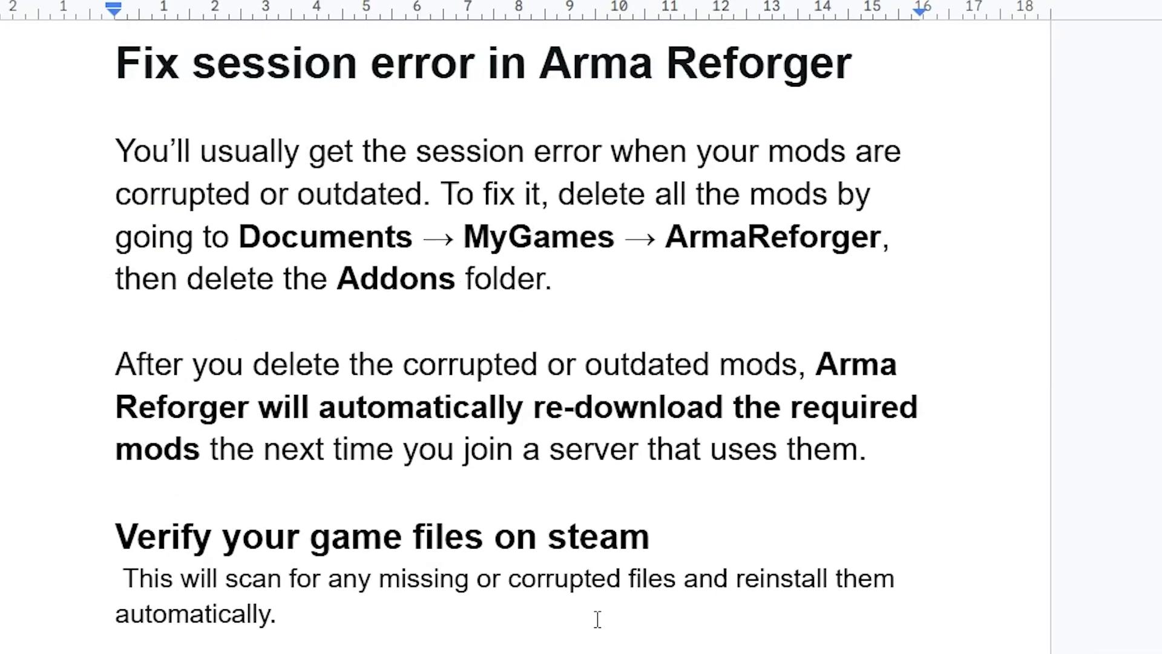
{"action": "scroll", "coordinate": [598, 619], "scroll_direction": "up", "scroll_amount": 2}
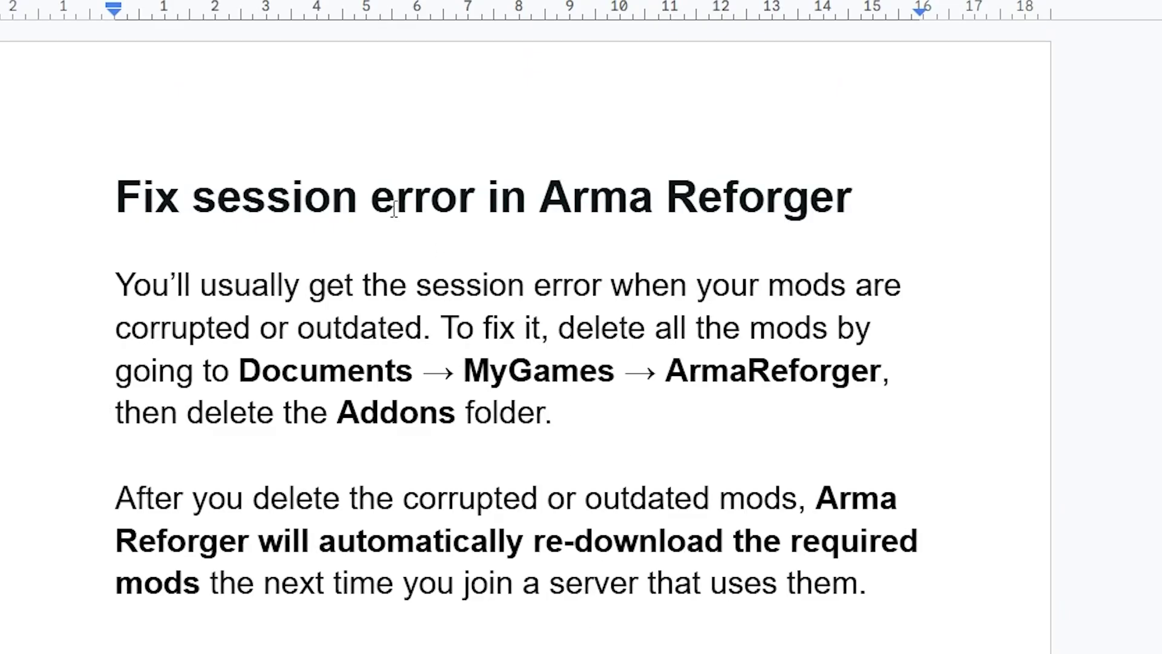